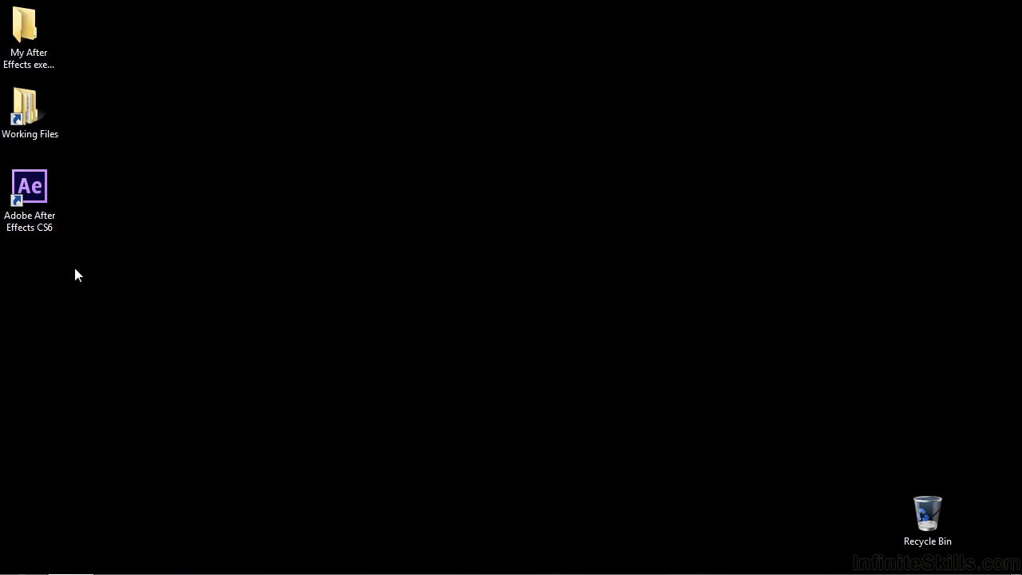
Launch After Effects CS6 and create a 10-second composition with the HDTV 1080 29.97 preset and a white background.
double_click(28, 198)
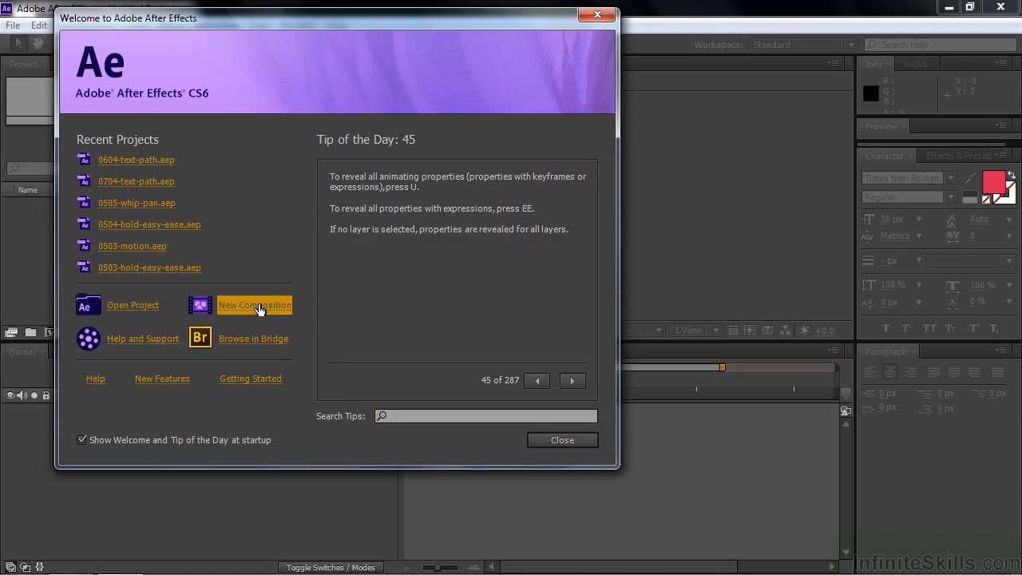
click(256, 305)
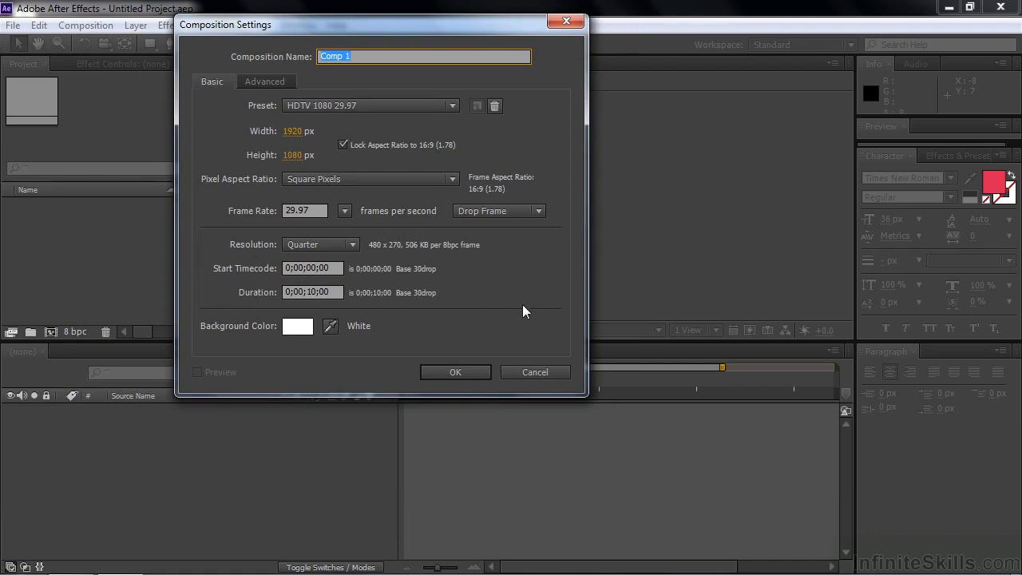
click(467, 372)
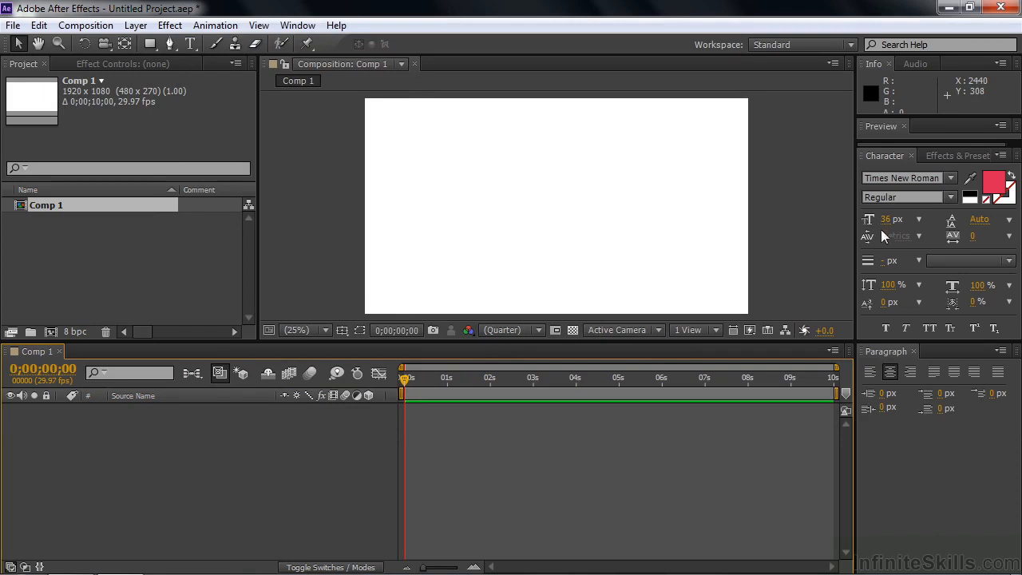
Add the text "Here is some text" near the middle of the composition at a font size of 99 px.
drag(886, 219, 940, 231)
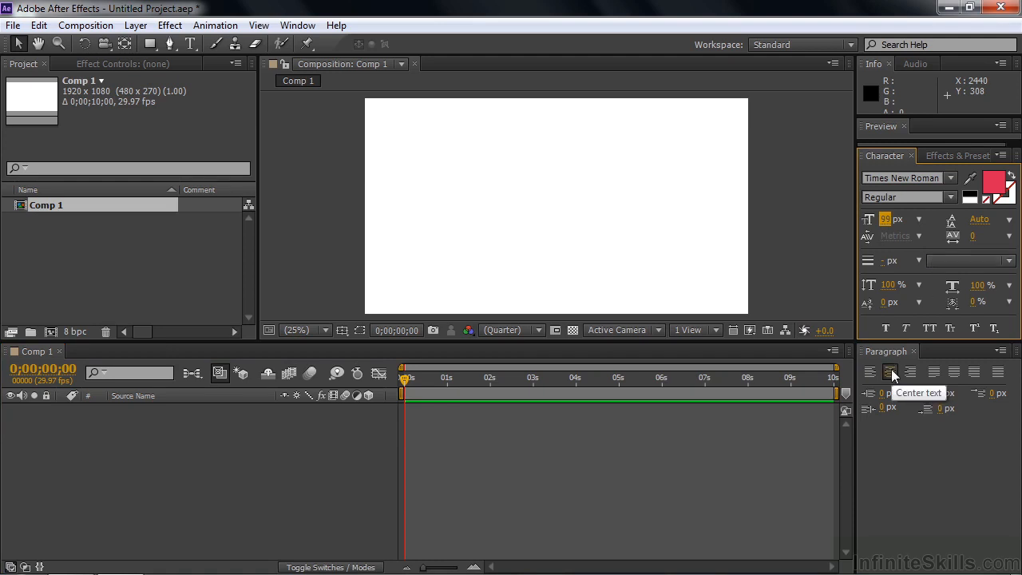
click(190, 47)
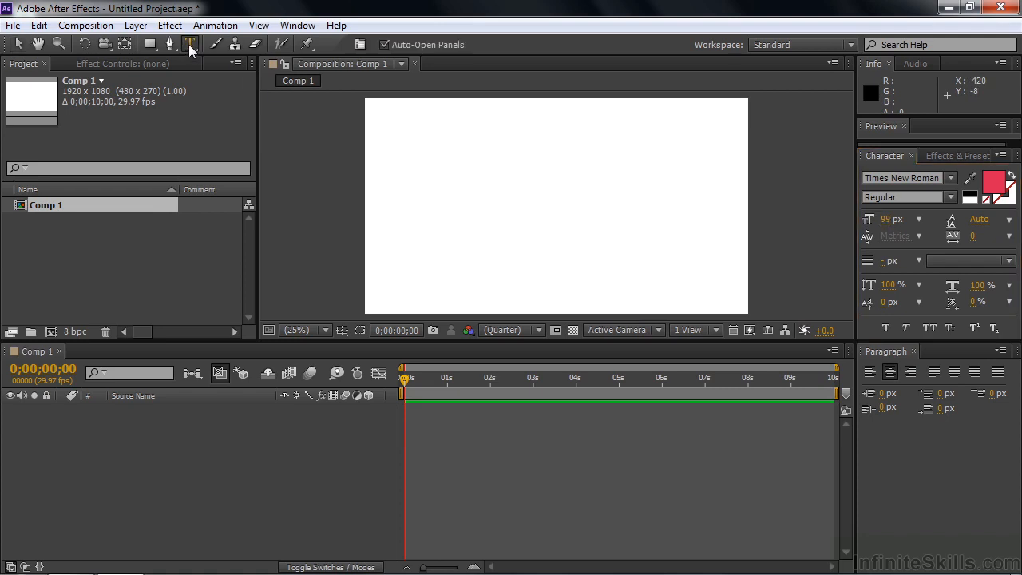
click(534, 188)
text(H)
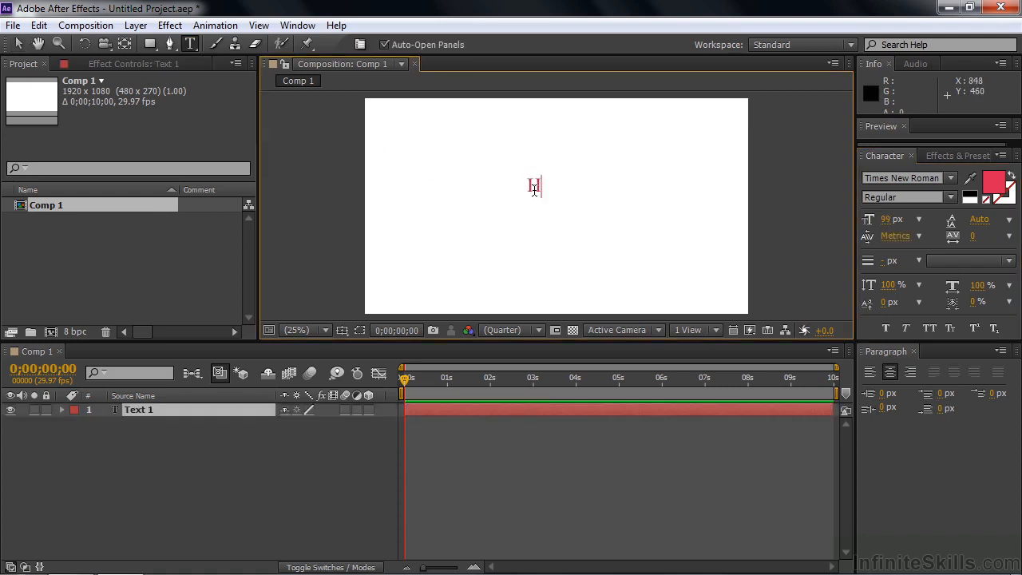
text(ere is some text)
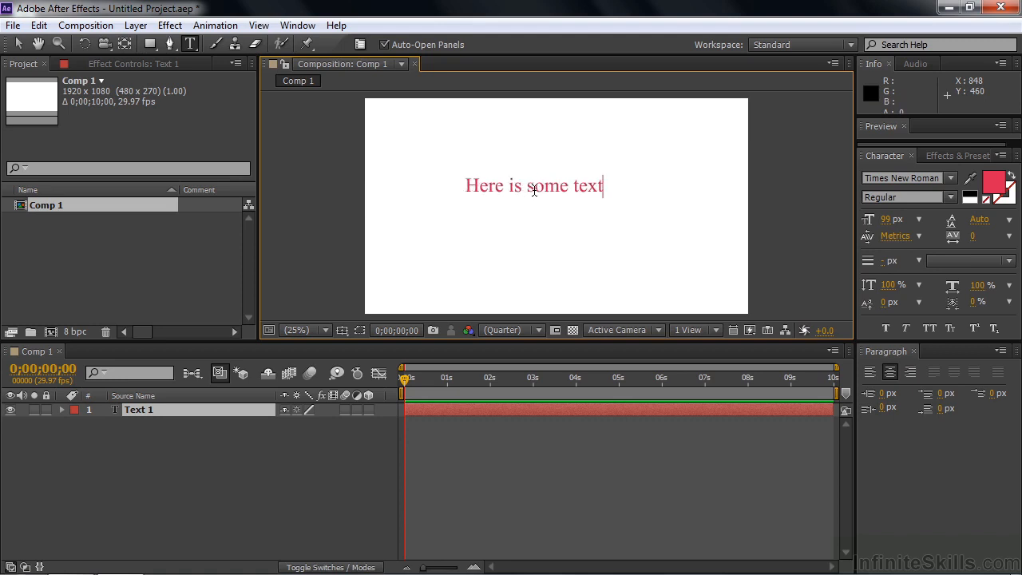
click(144, 410)
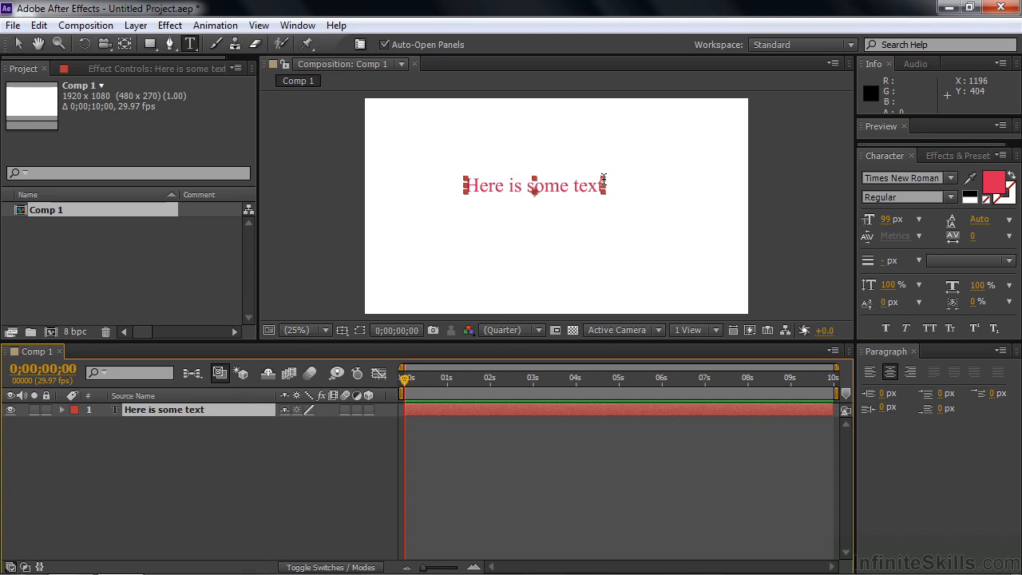
Stretch the text layer wider and much taller, centred across most of the frame's width.
mouse_move(605, 186)
mouse_down()
mouse_move(627, 182)
mouse_move(651, 156)
mouse_move(588, 171)
mouse_move(608, 202)
mouse_up()
drag(676, 177, 691, 151)
drag(612, 189, 612, 196)
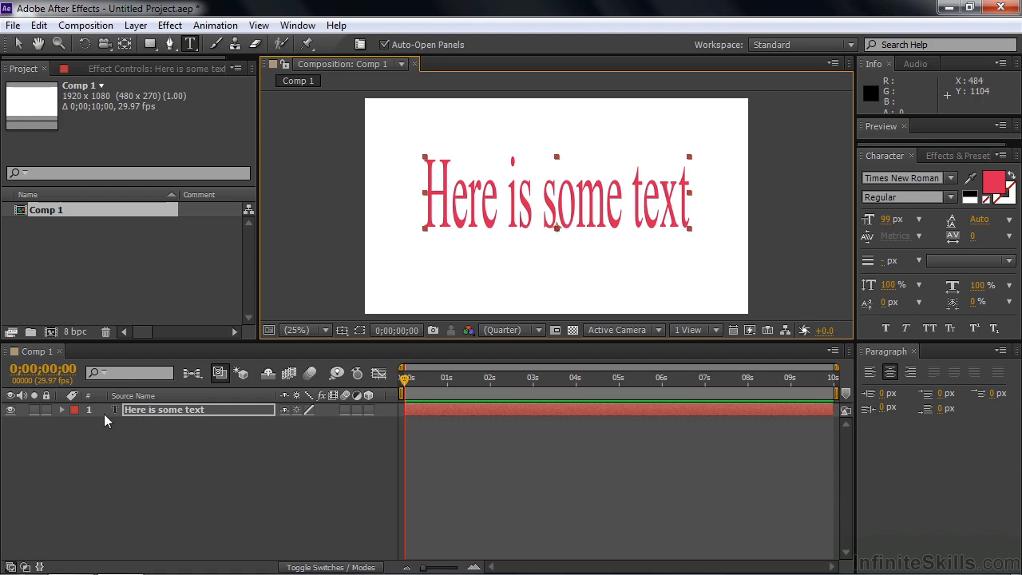
Turn on keyframing for the text layer's Source Text at the start of the composition.
click(62, 410)
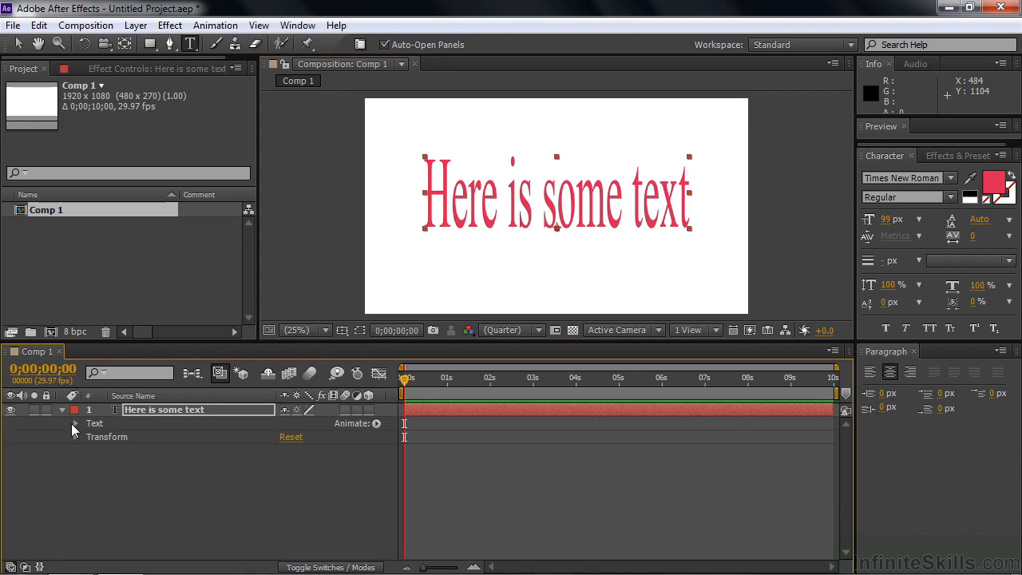
click(75, 423)
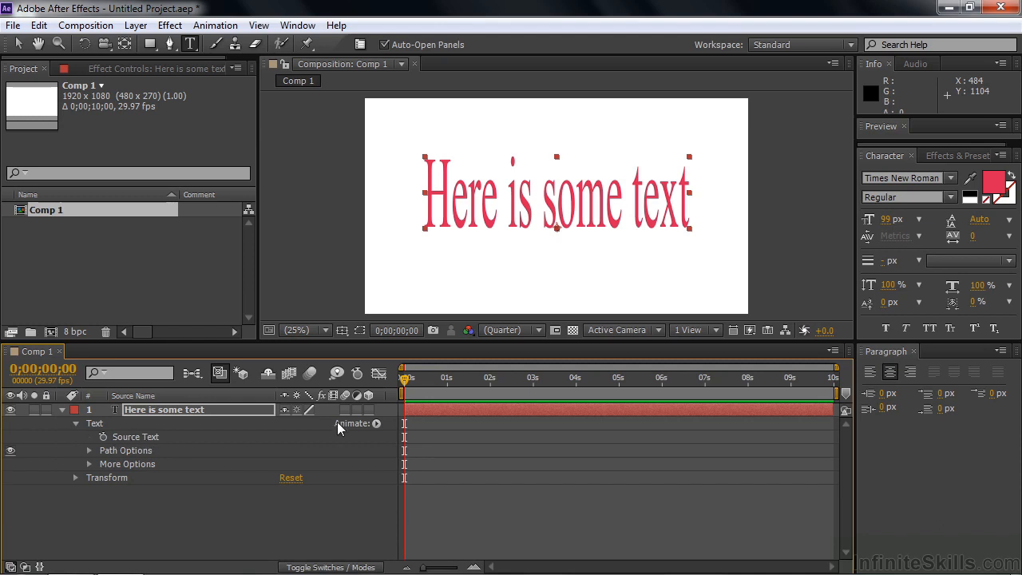
click(102, 437)
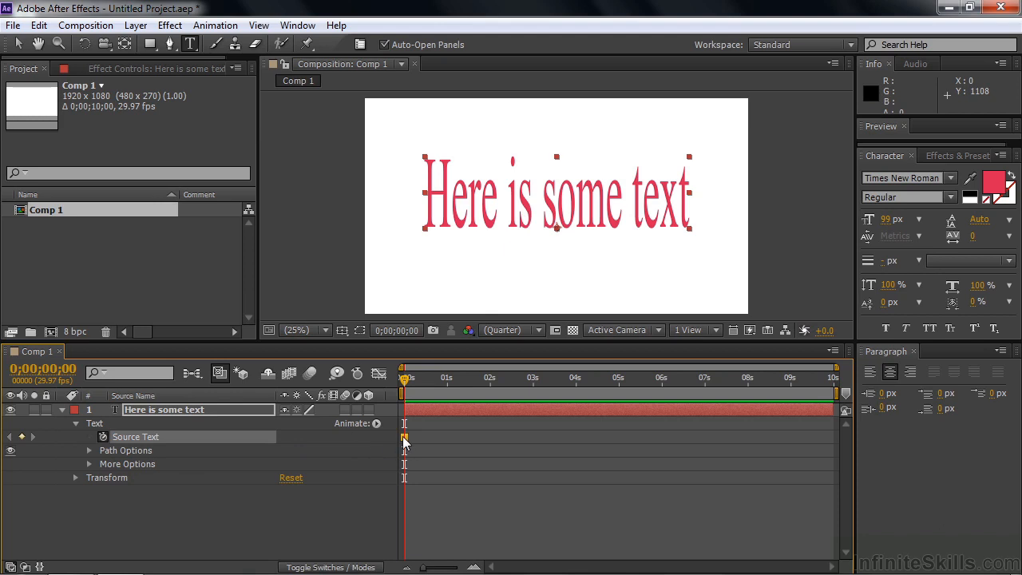
mouse_move(404, 443)
At 0;00;01;21, replace the layer's wording with "Something different" to set a second Source Text keyframe.
drag(405, 377, 476, 386)
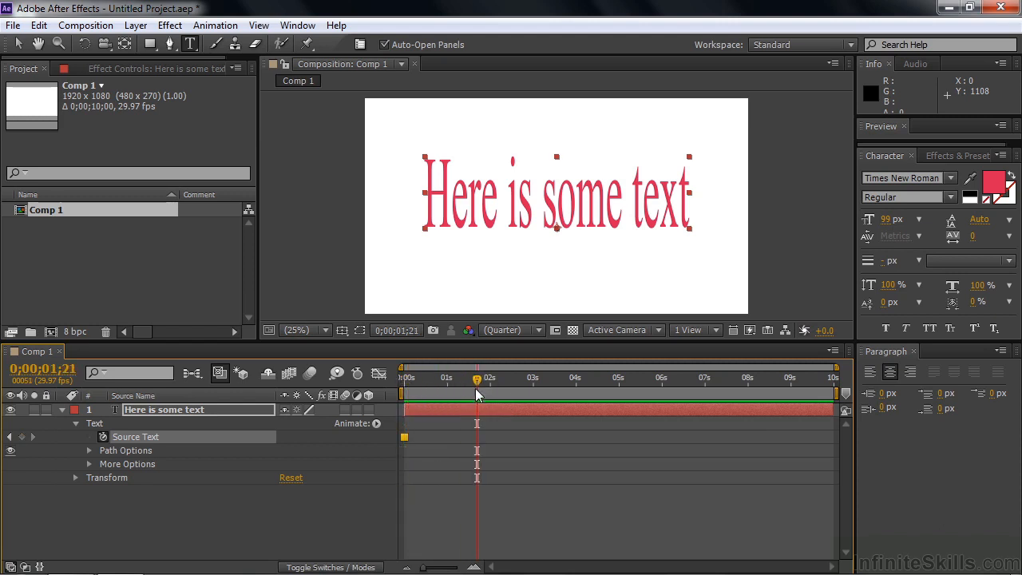
double_click(453, 207)
drag(452, 207, 671, 201)
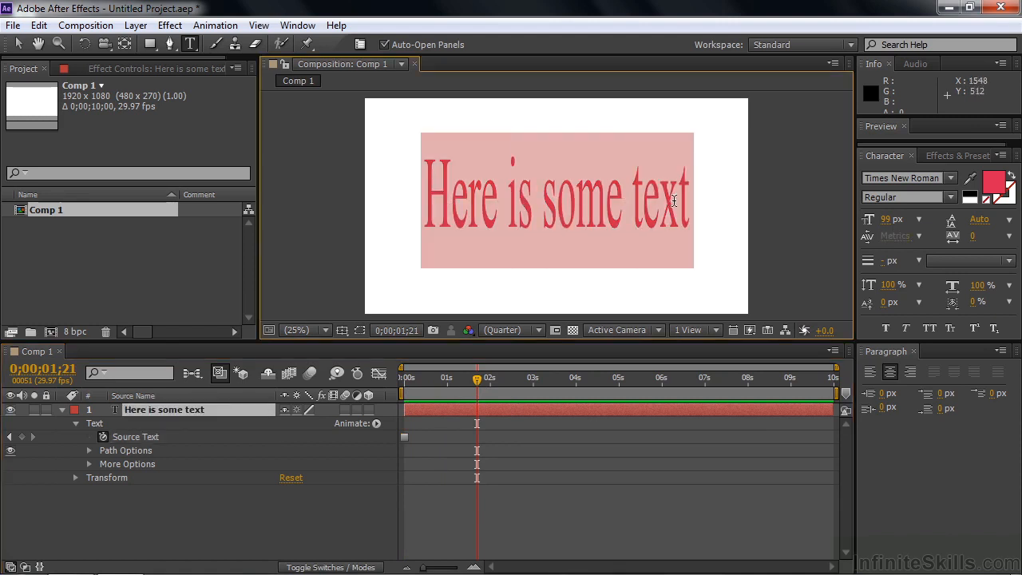
text(Something different)
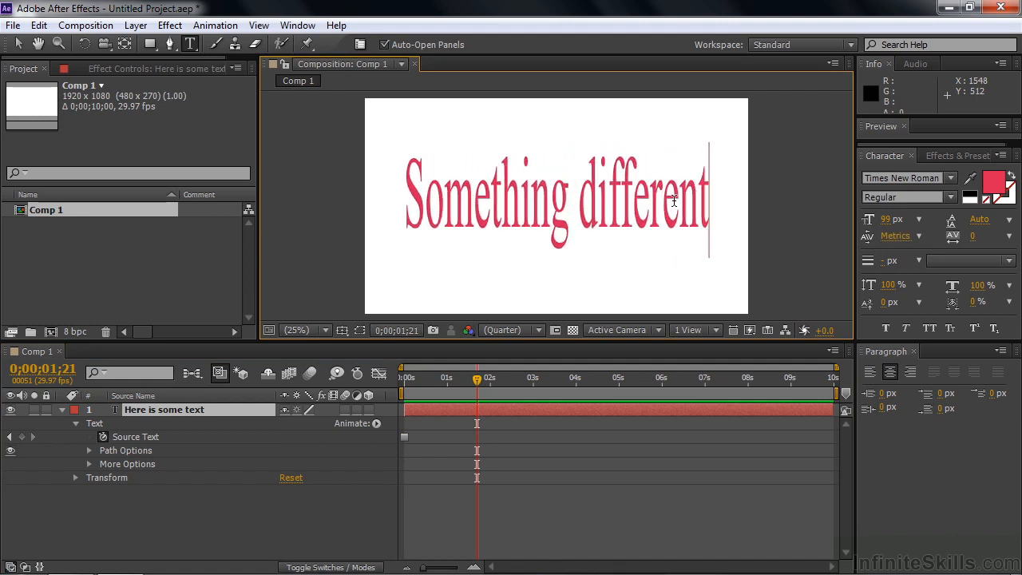
click(155, 410)
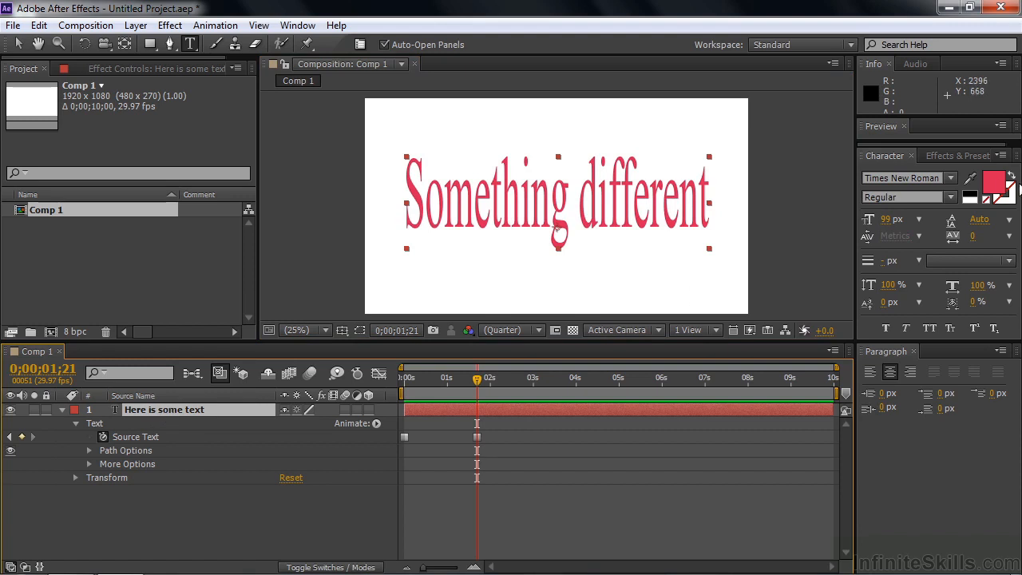
Change the text's fill colour to blue and give it a pinkish-red stroke, E4195C.
click(996, 185)
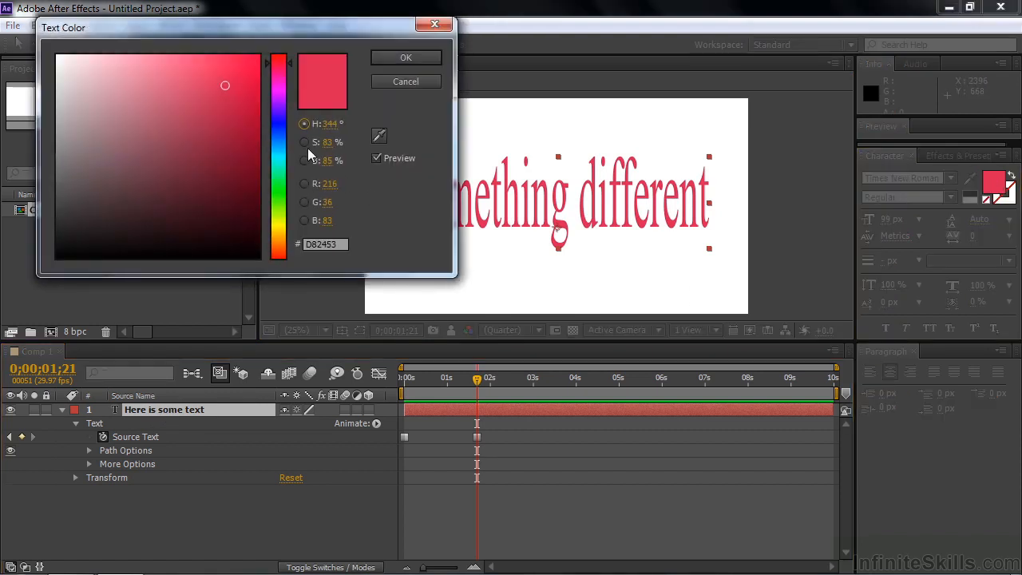
click(281, 130)
click(403, 58)
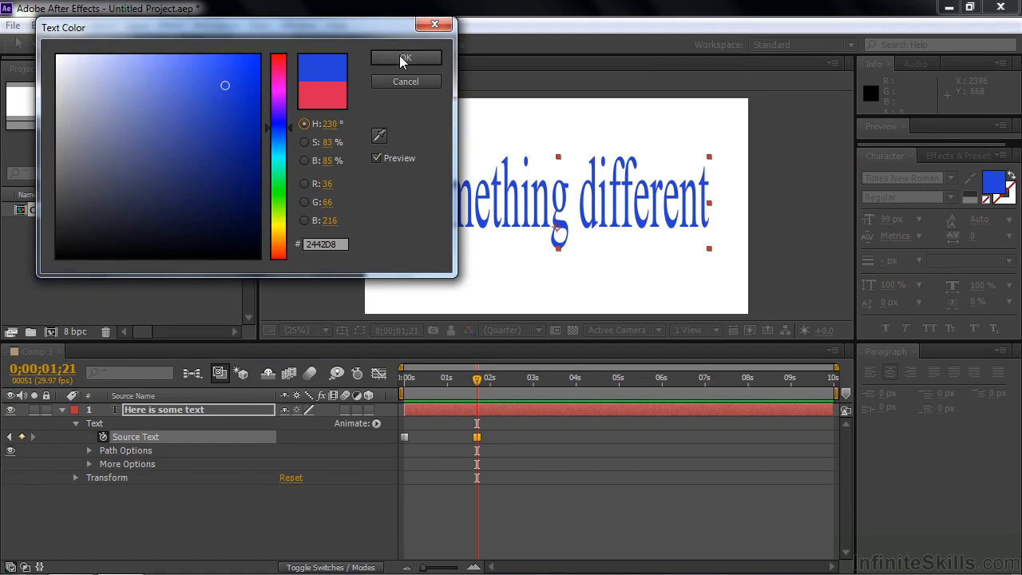
click(1004, 196)
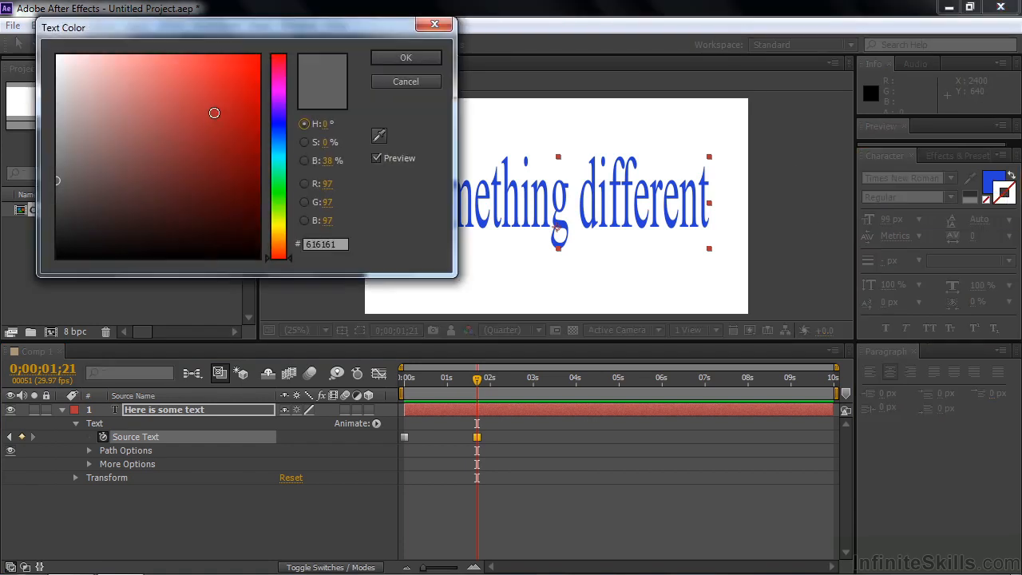
click(278, 65)
click(237, 76)
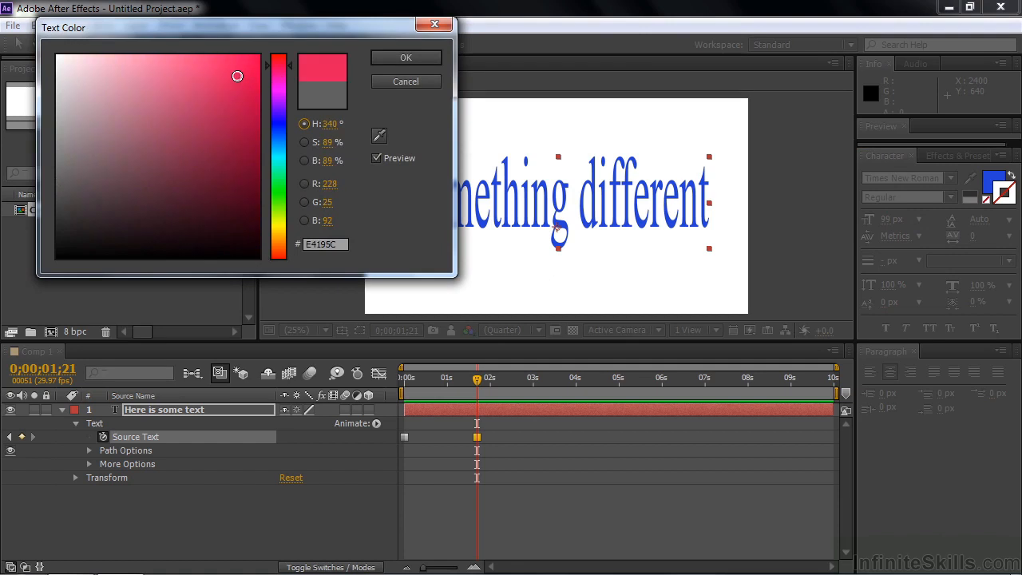
click(428, 57)
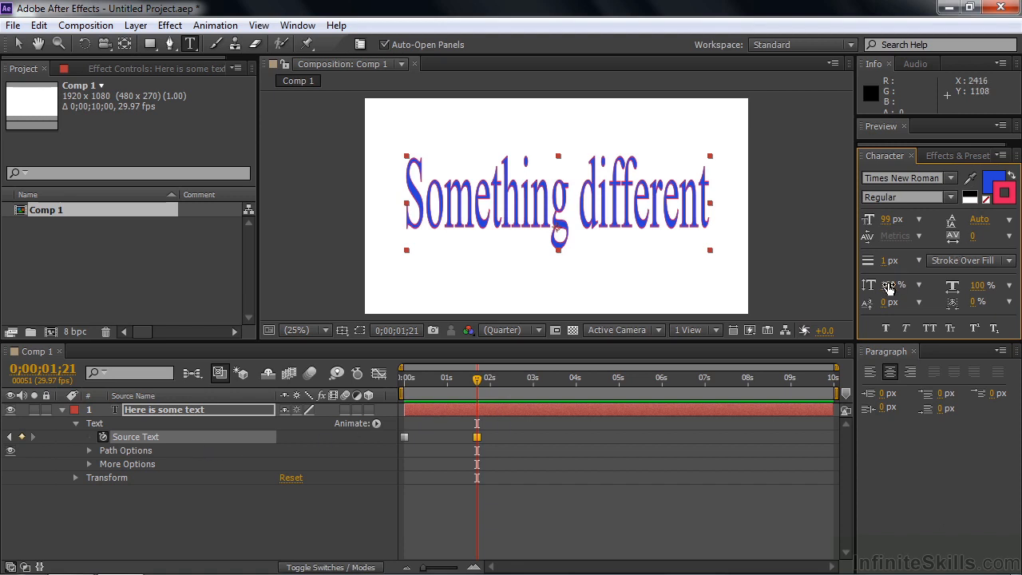
Reduce the text's vertical scale to 55% and its font size to 54 px, and left-align it.
drag(892, 285, 851, 285)
drag(886, 224, 854, 223)
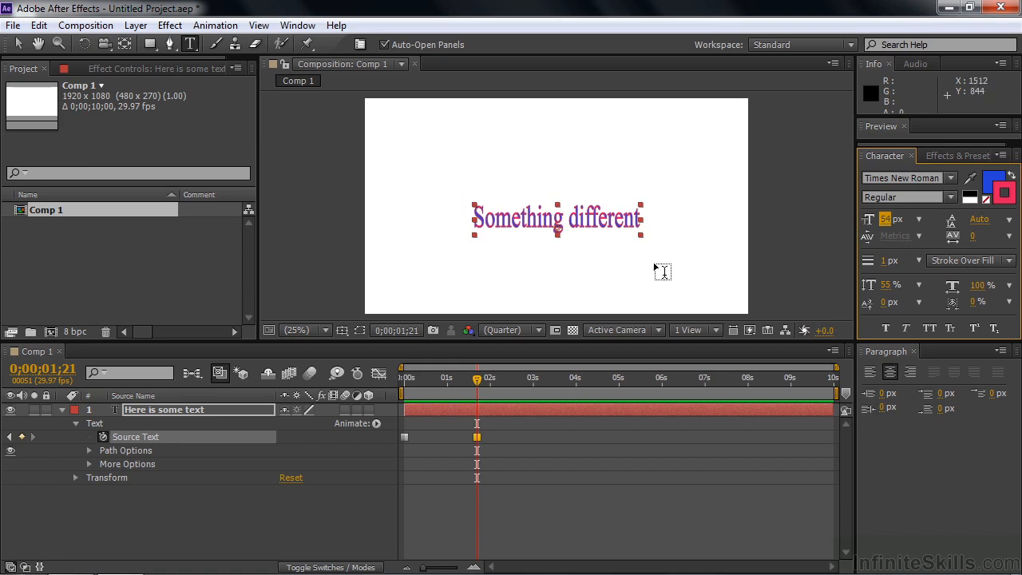
click(871, 372)
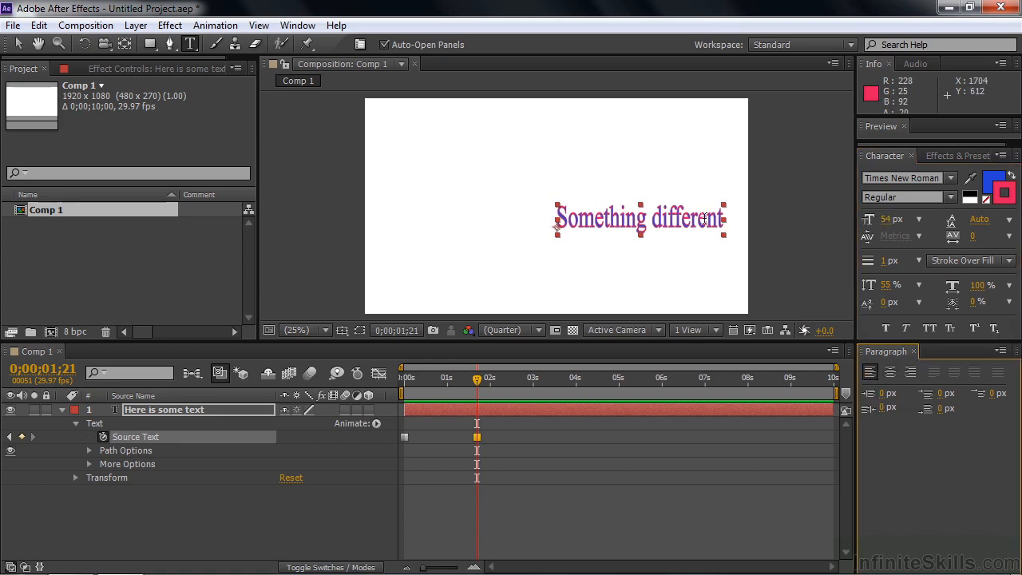
Set the text's font to Blackoak Std at 40 px, with tracking of -517 and a vertical scale of 141%.
click(950, 177)
drag(1012, 361, 1015, 217)
scroll(1015, 219, down, 4)
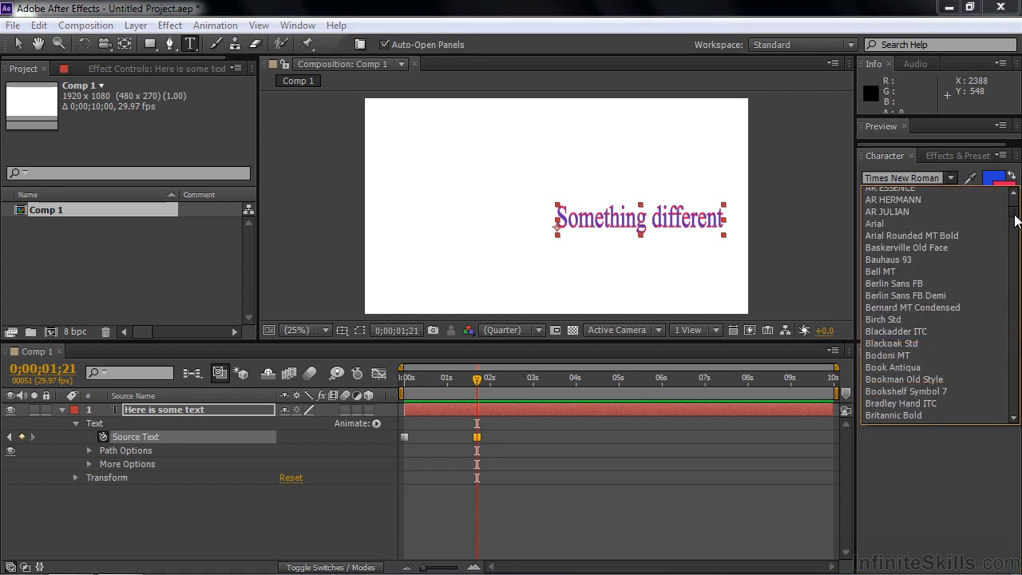
click(886, 280)
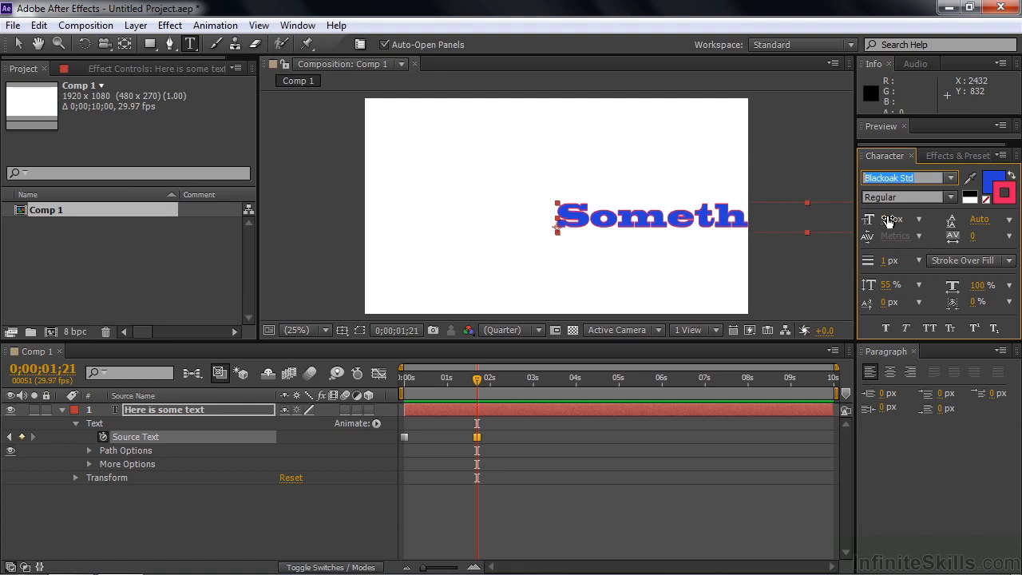
drag(886, 223, 874, 218)
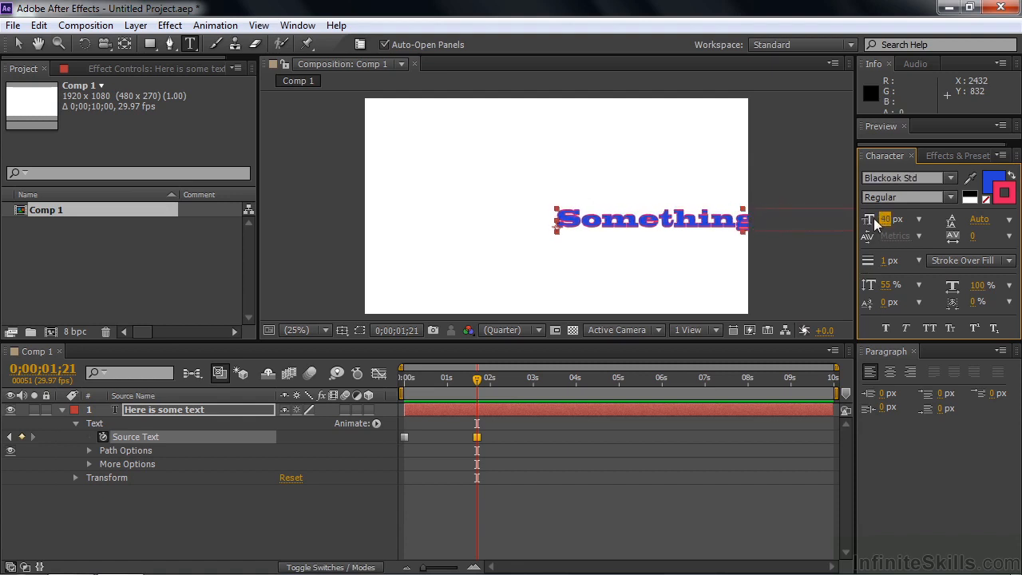
drag(969, 239, 582, 261)
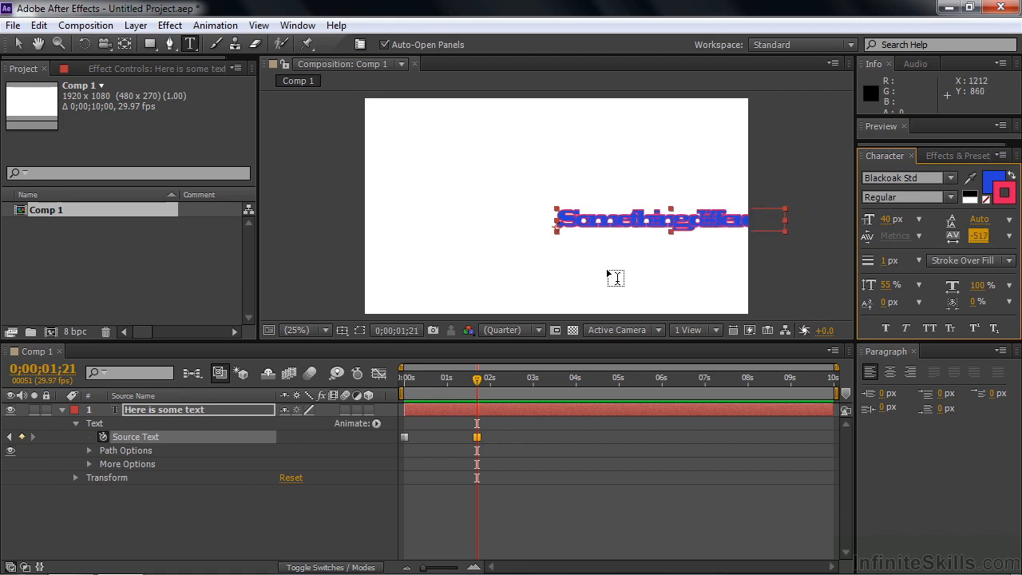
drag(887, 284, 946, 275)
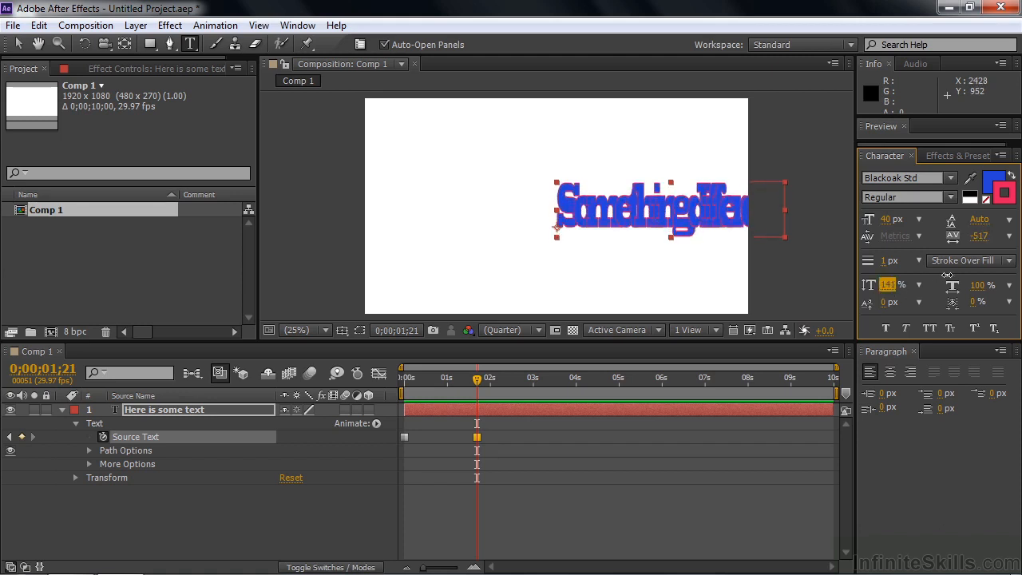
At 0;00;03;03, select all of the layer's text and change its font to Wingdings.
drag(476, 383, 537, 379)
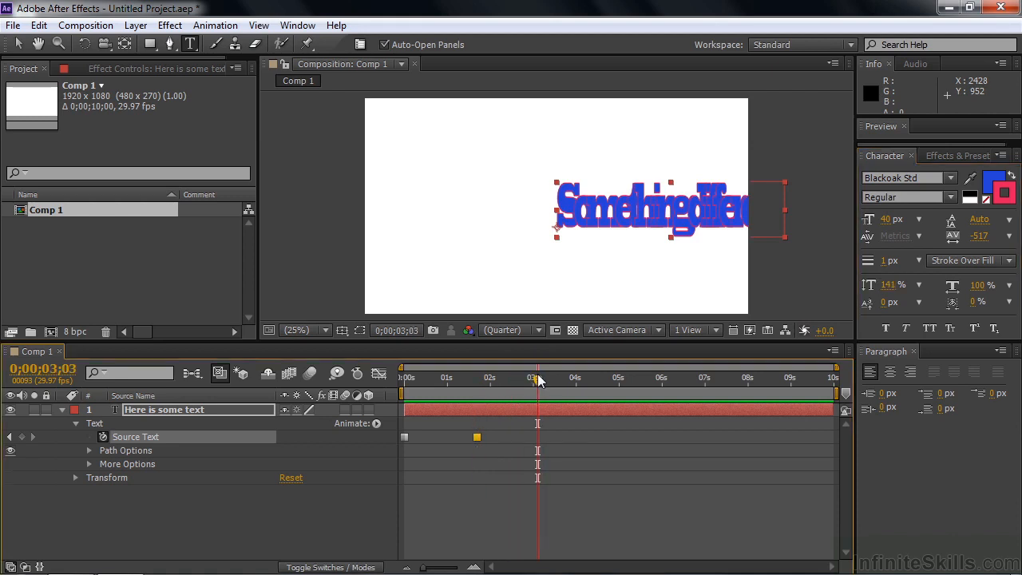
triple_click(594, 210)
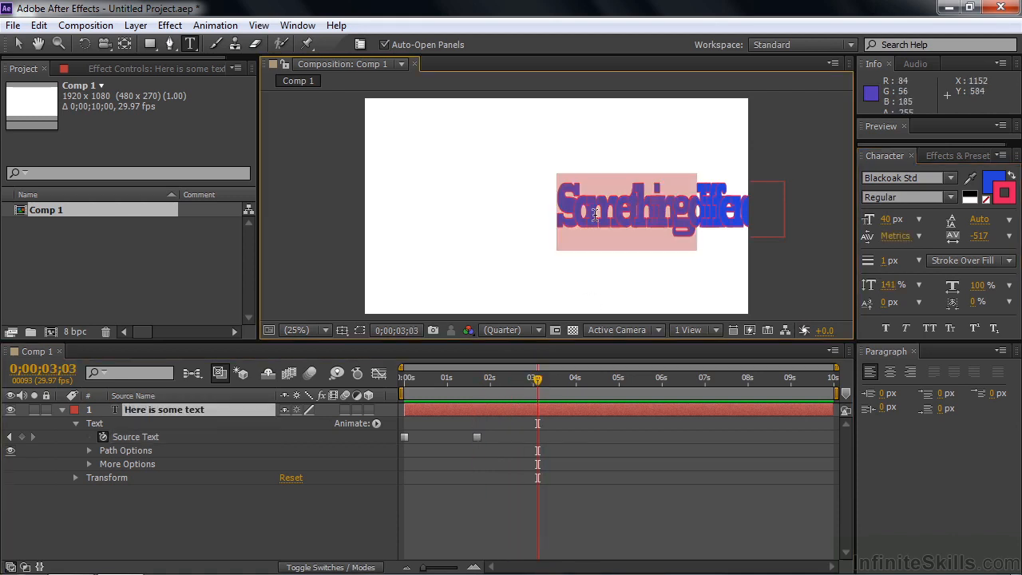
click(954, 178)
click(1013, 235)
drag(1013, 235, 1018, 378)
click(905, 317)
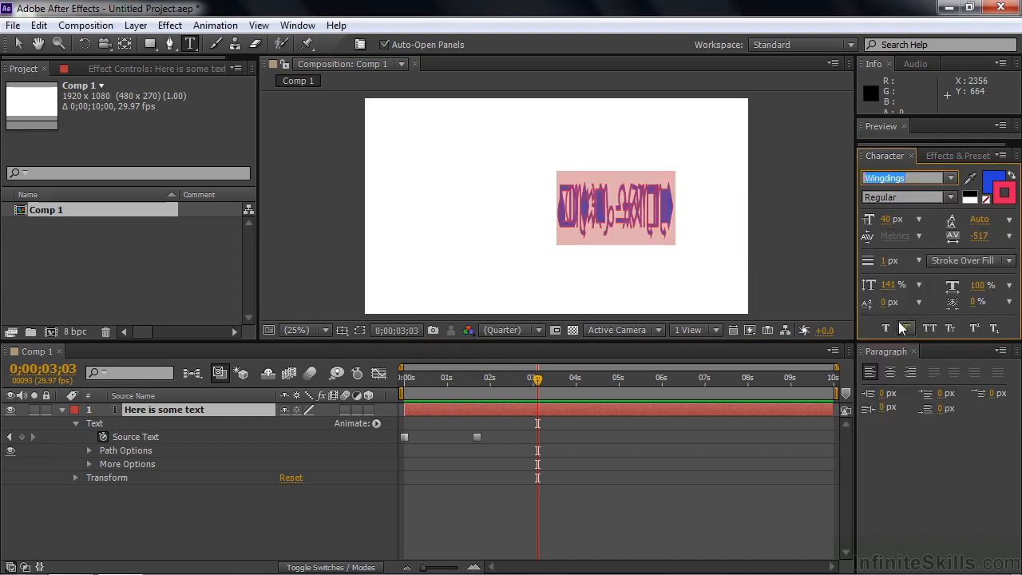
Set the Wingdings text to 49 px, vertical scale 185% and tracking -467, and centre-align it.
drag(886, 219, 895, 219)
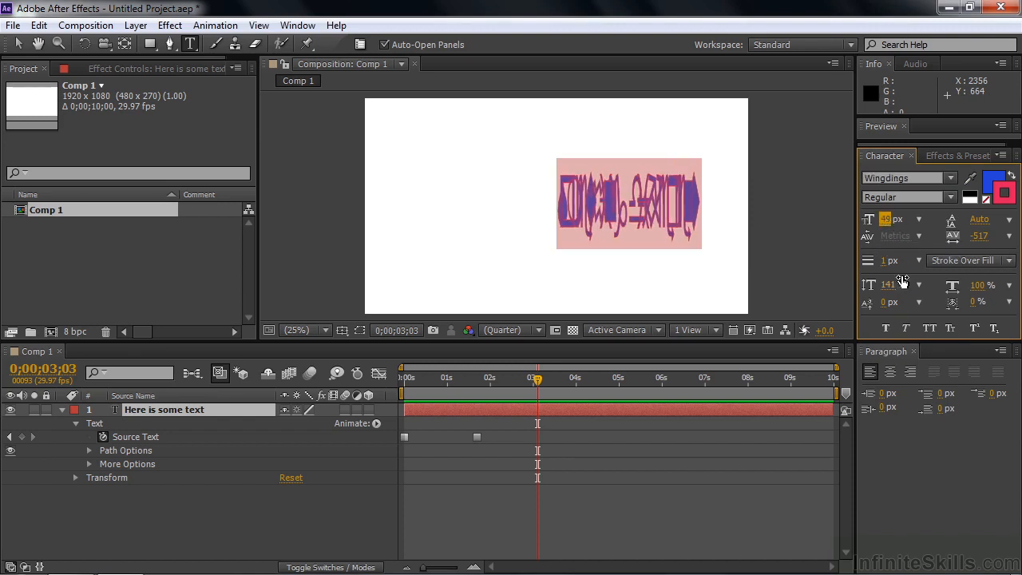
drag(902, 283, 918, 282)
mouse_move(978, 235)
mouse_down()
mouse_move(1008, 239)
mouse_move(974, 242)
mouse_up()
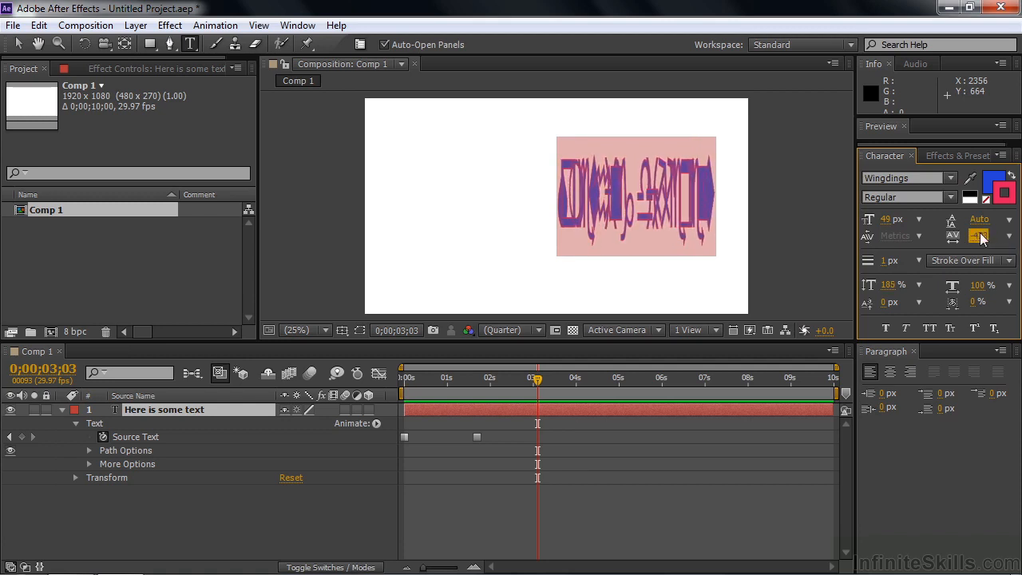
click(888, 372)
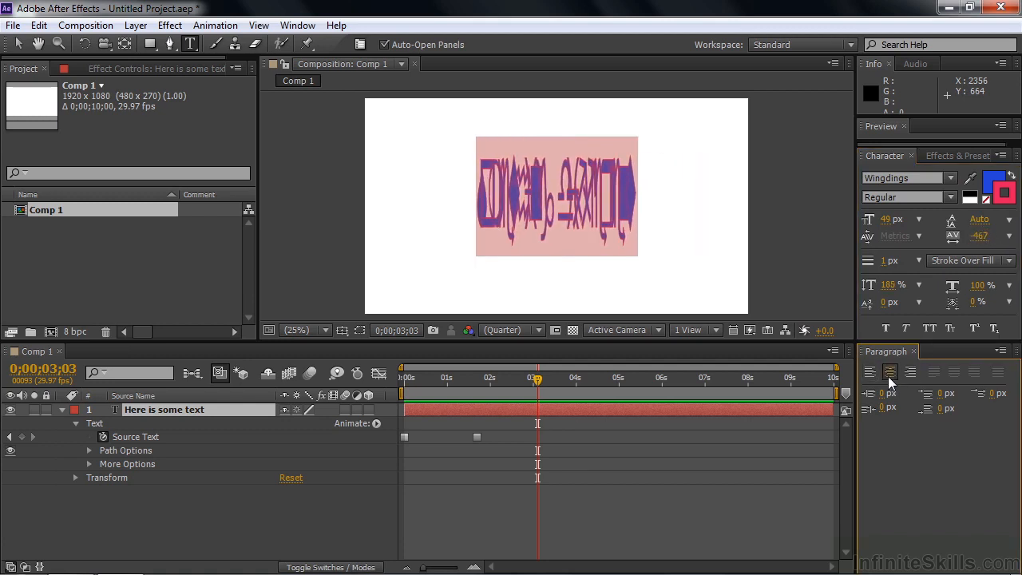
Change the stroke colour of the Wingdings text to dark green.
click(1004, 199)
click(280, 191)
click(225, 162)
click(405, 58)
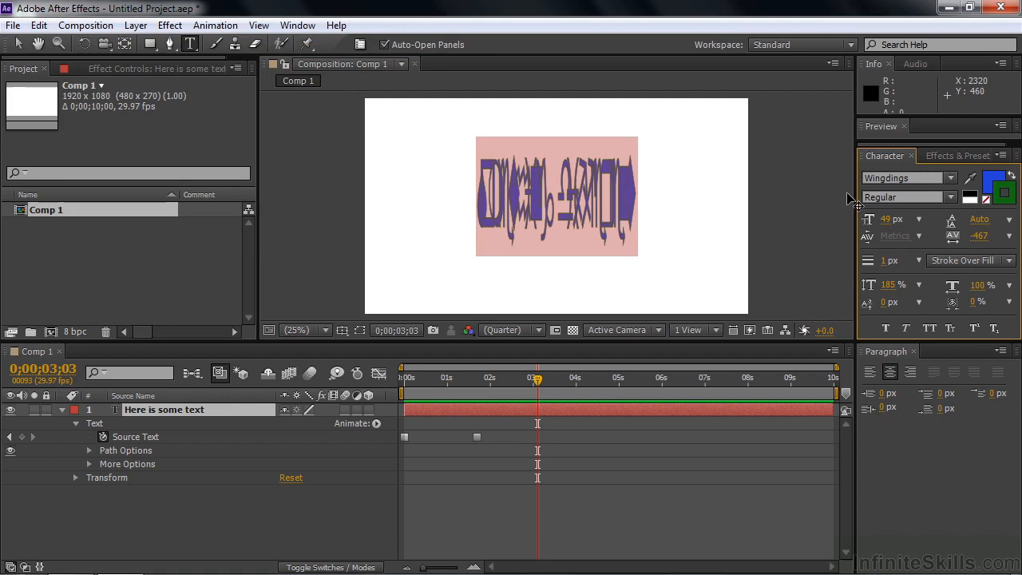
Change the fill colour of the Wingdings text to pink.
click(995, 187)
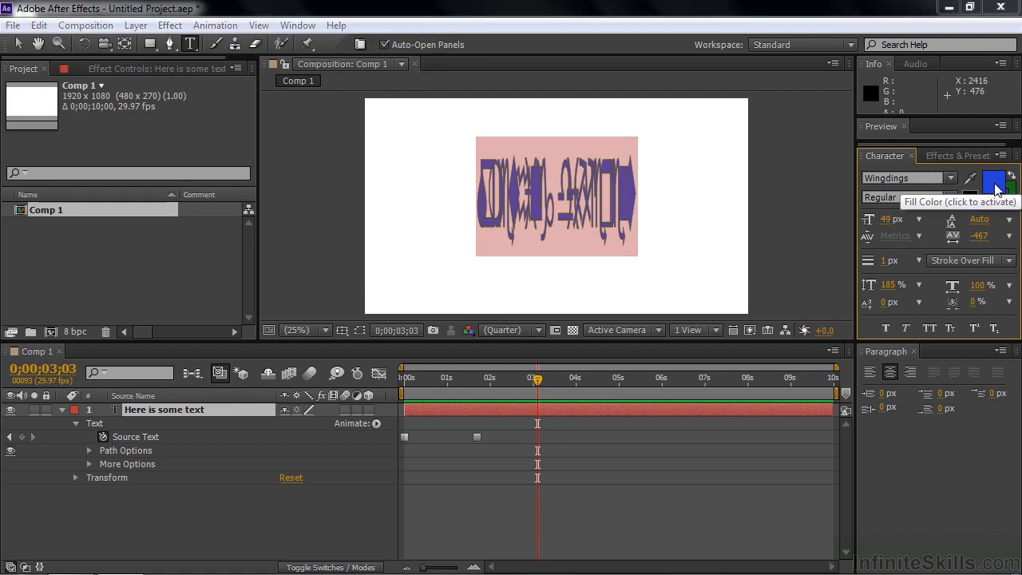
click(995, 186)
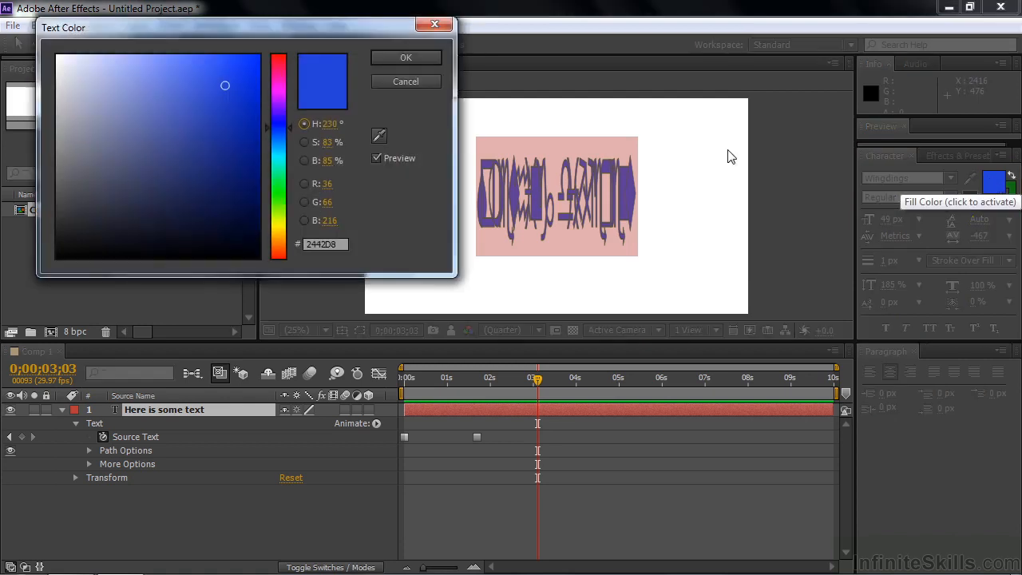
click(280, 71)
click(411, 63)
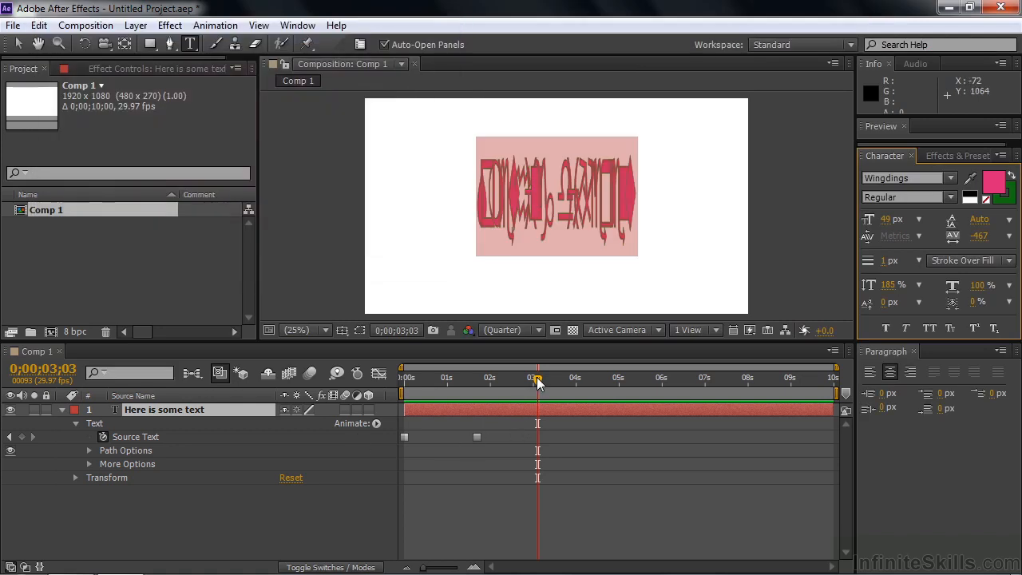
At 0;00;04;14, select all of the layer's text and delete it so the layer is blank from there.
drag(537, 379, 594, 386)
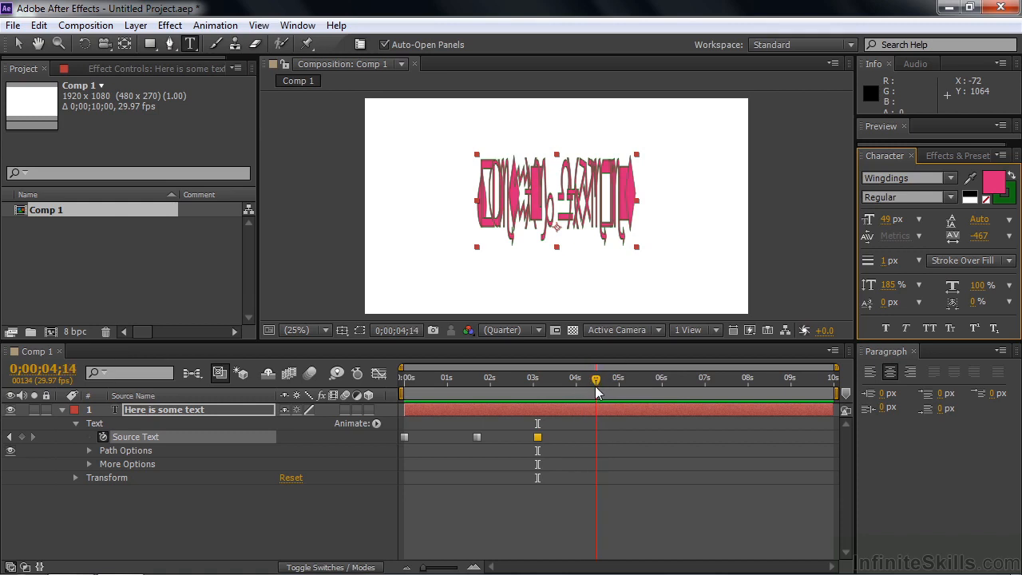
double_click(482, 204)
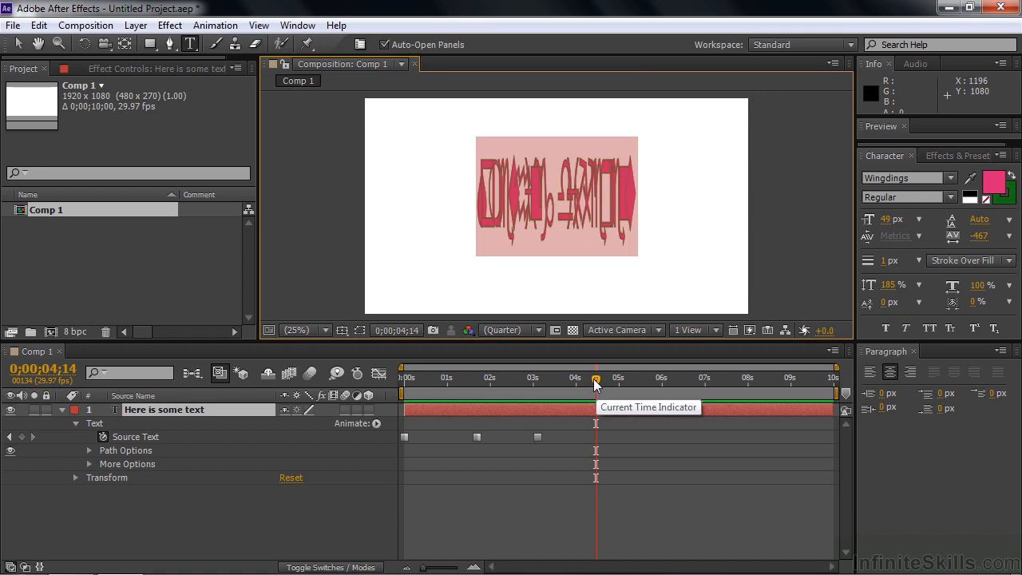
key(BackSpace)
At 0;00;06;01, enter "We're back" as the new wording of the emptied text layer.
drag(594, 383, 664, 390)
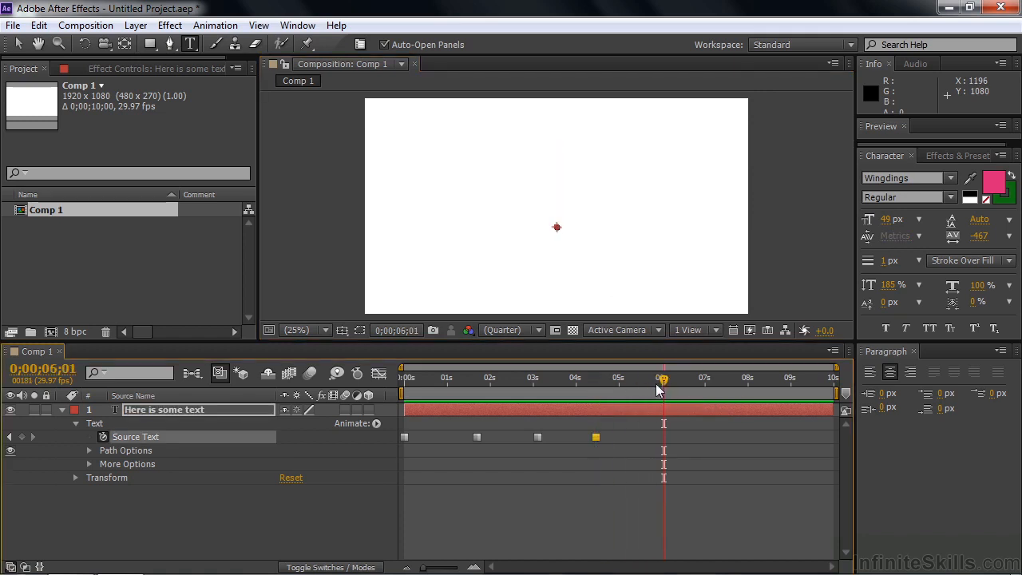
double_click(136, 411)
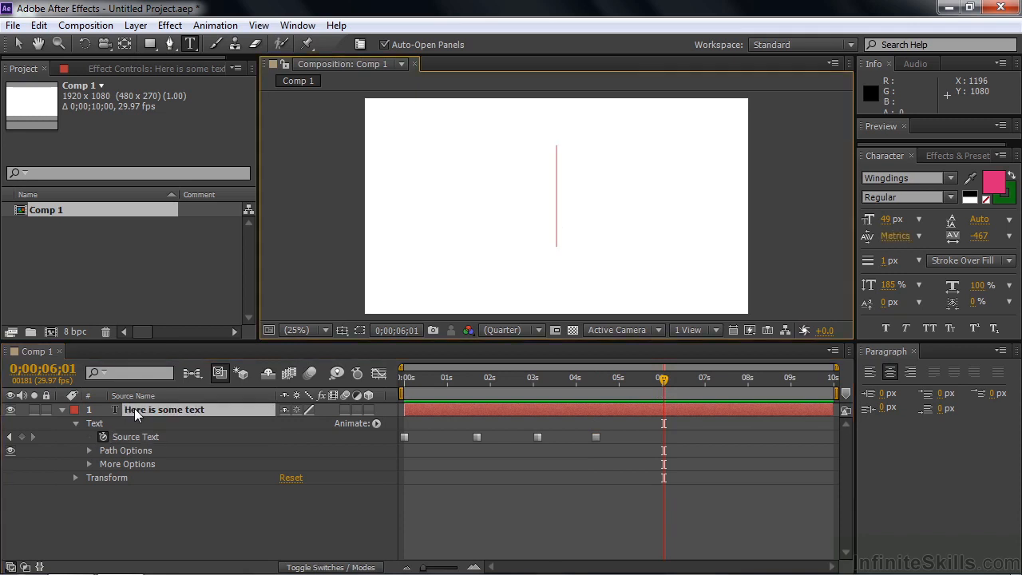
text(We're back)
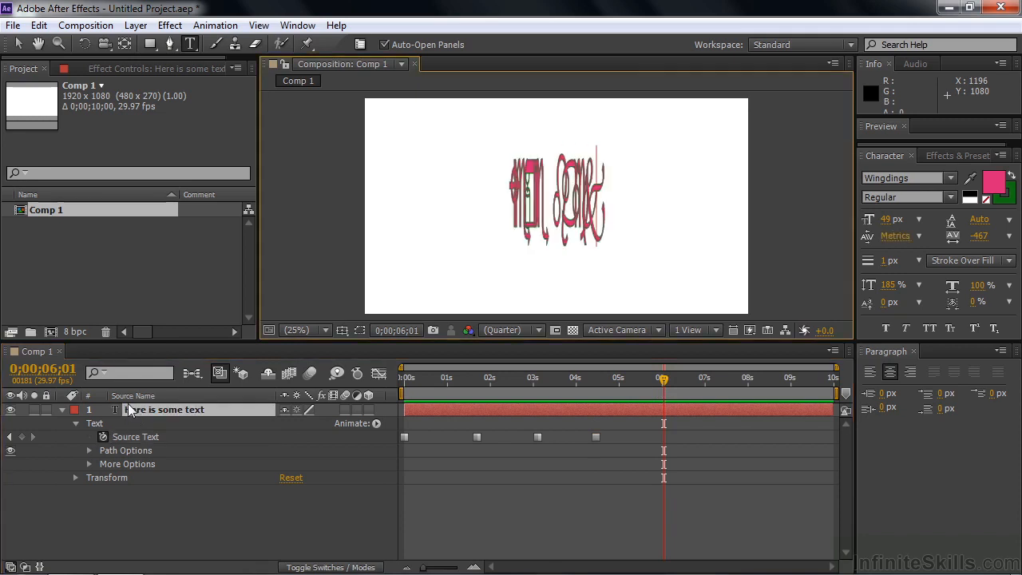
click(132, 411)
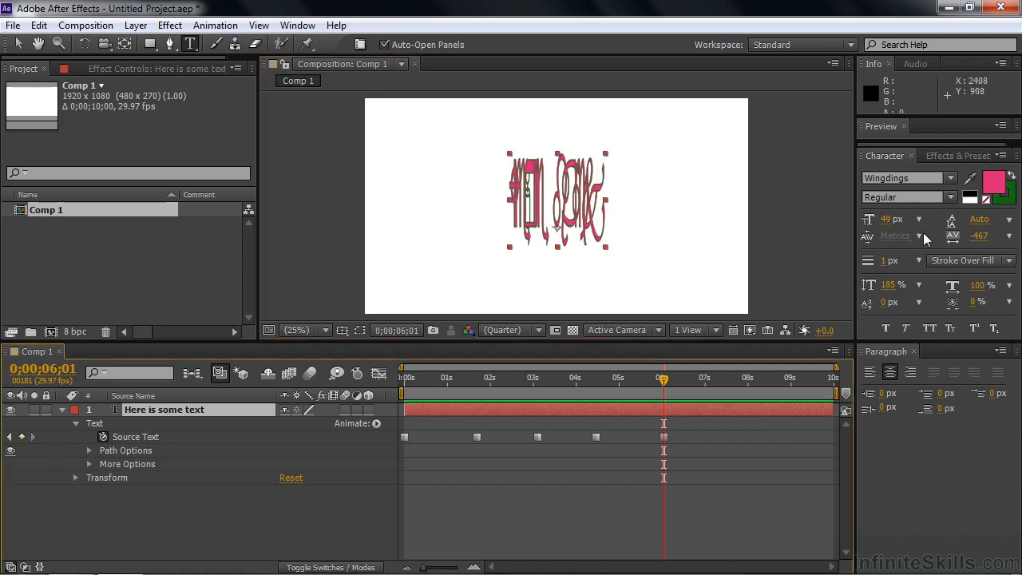
Set the "We're back" text to Bookman Old Style at 71 px with tracking of 0.
click(951, 179)
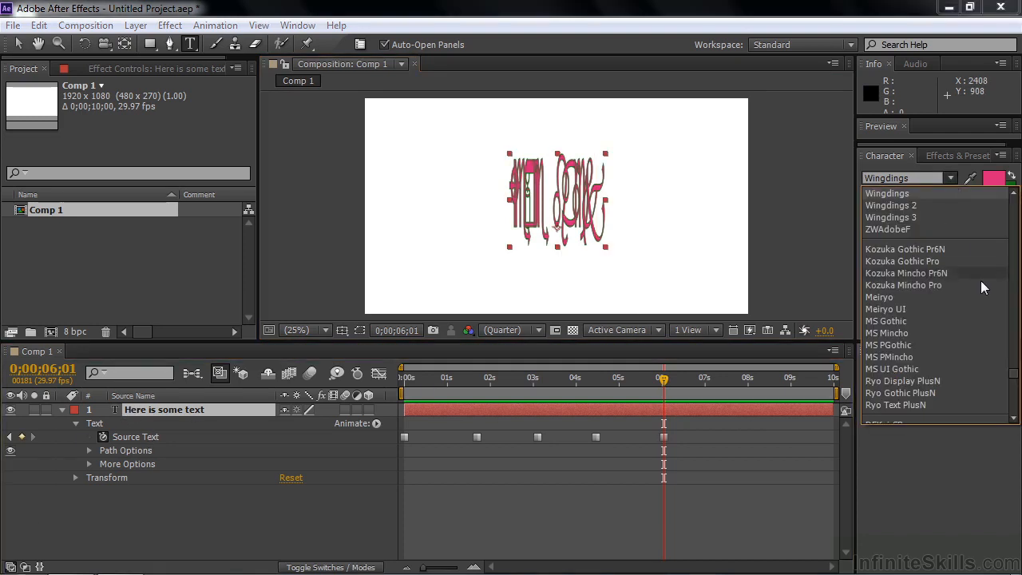
drag(1012, 376, 1012, 221)
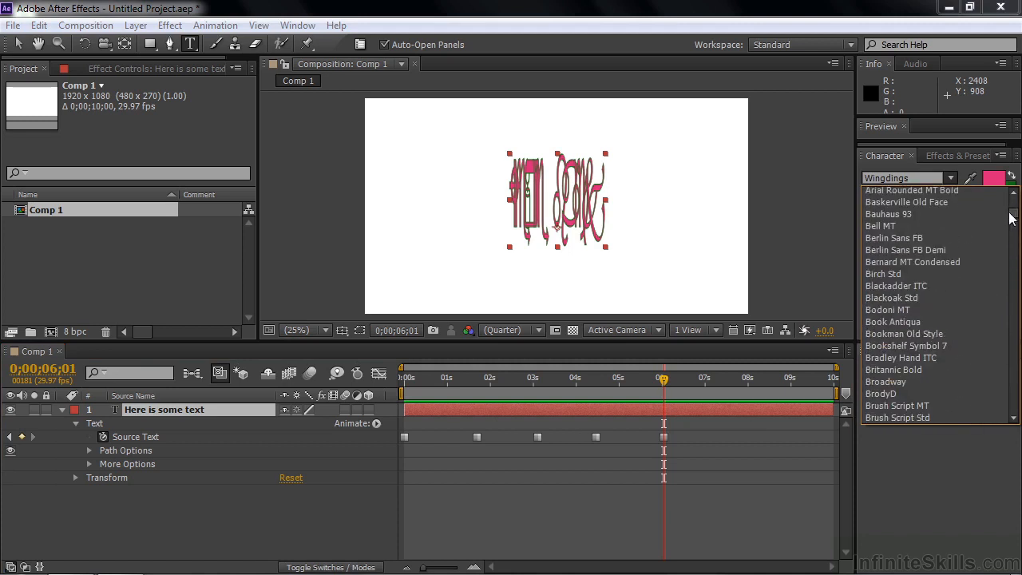
click(901, 334)
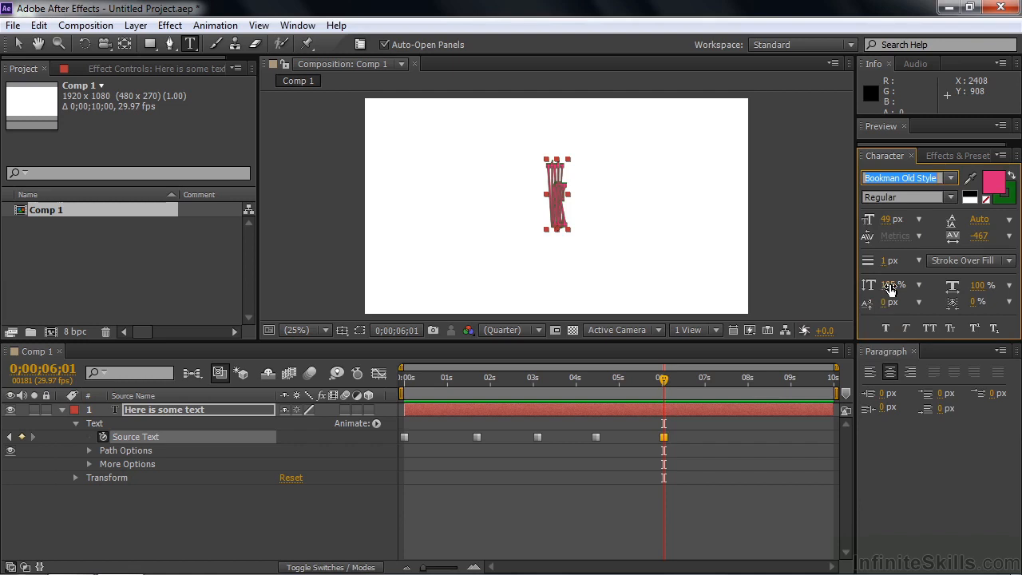
drag(885, 221, 911, 228)
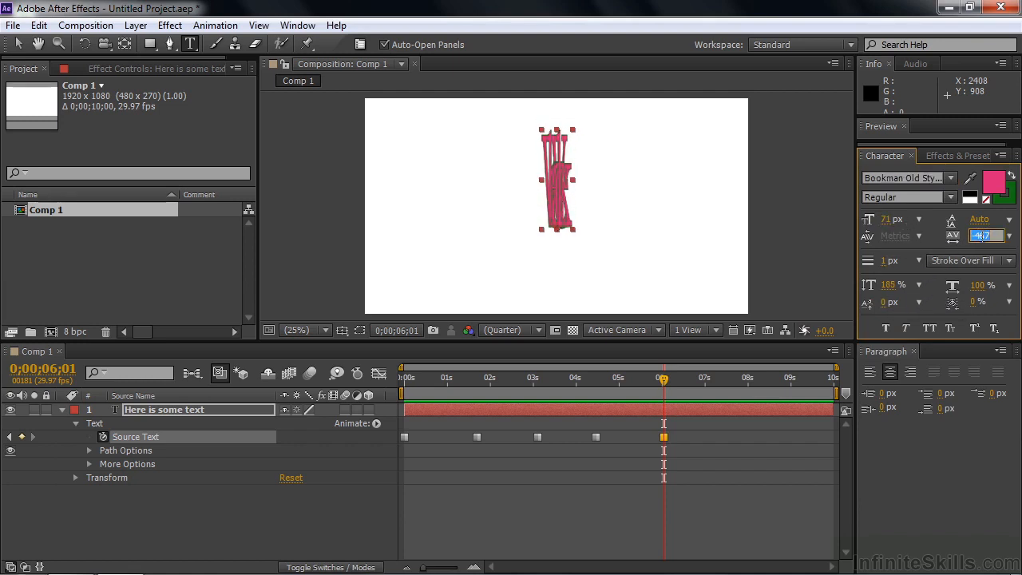
click(1009, 236)
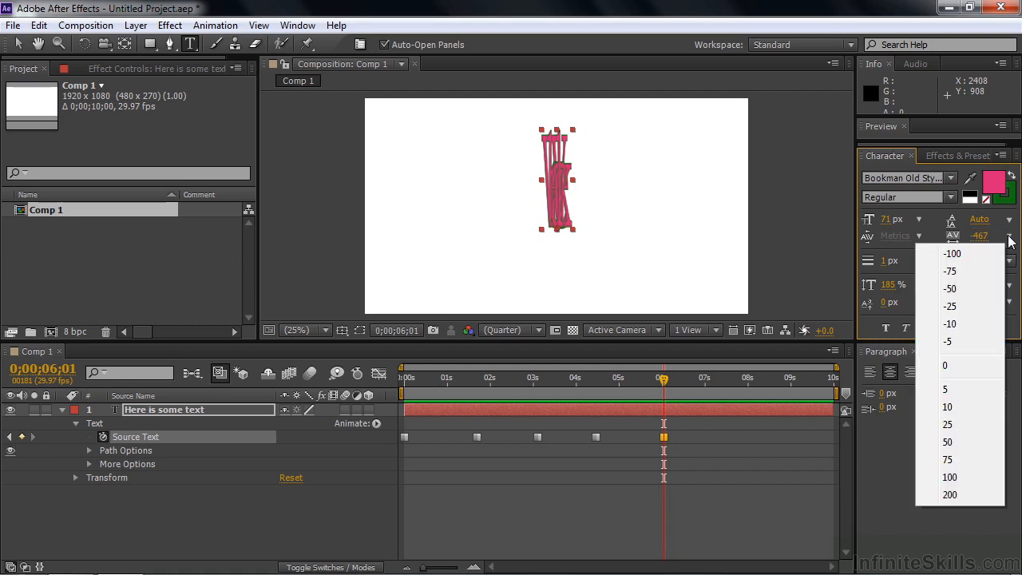
click(954, 365)
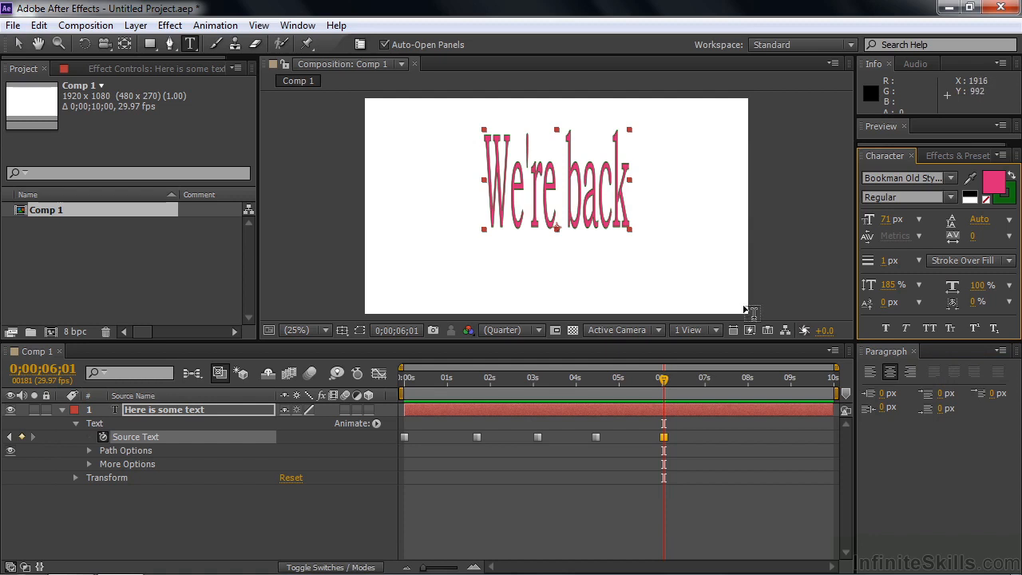
Return to the start of the composition and play back the text animation past the last Source Text keyframe.
drag(662, 380, 403, 380)
key(h)
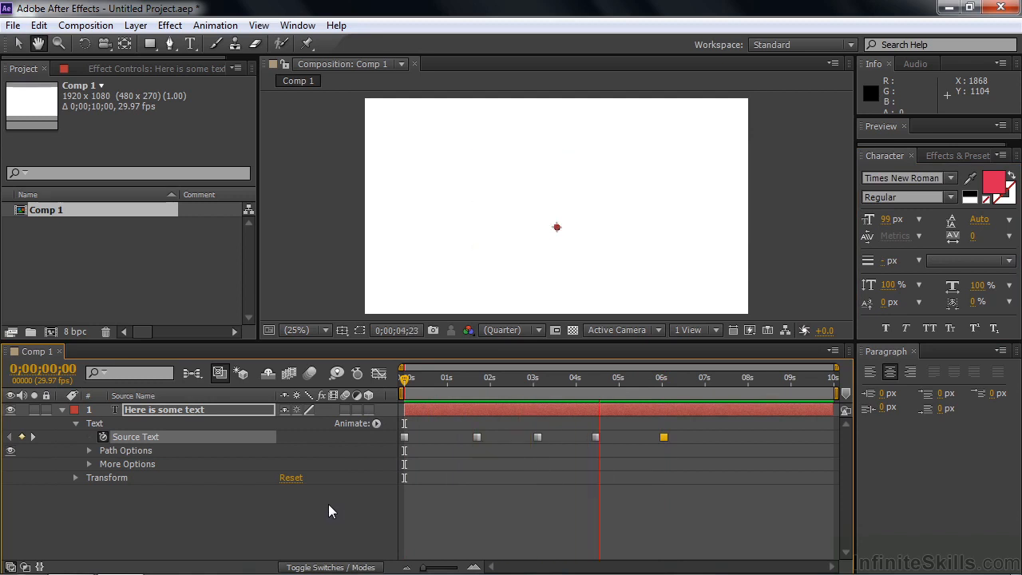
key(space)
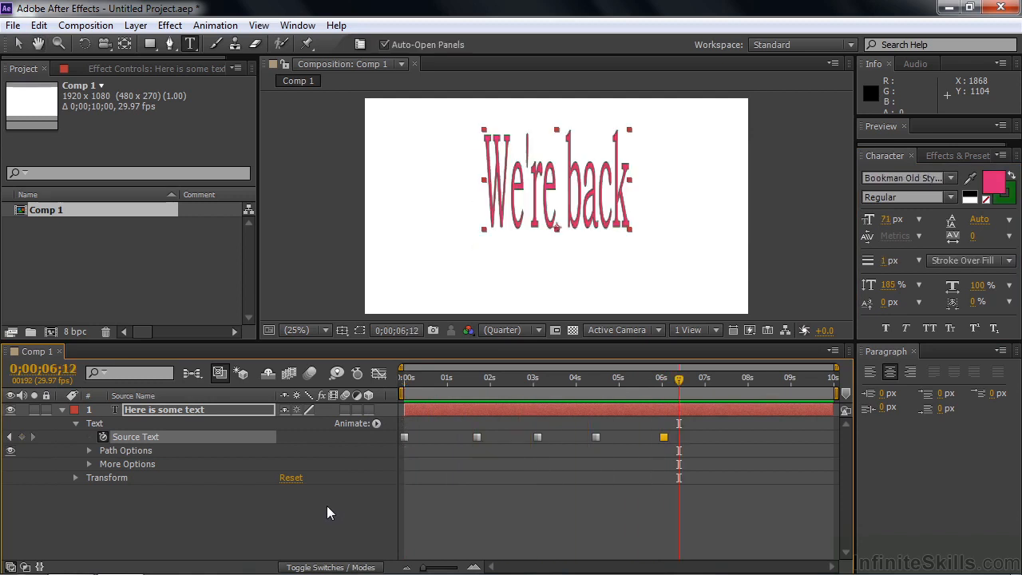